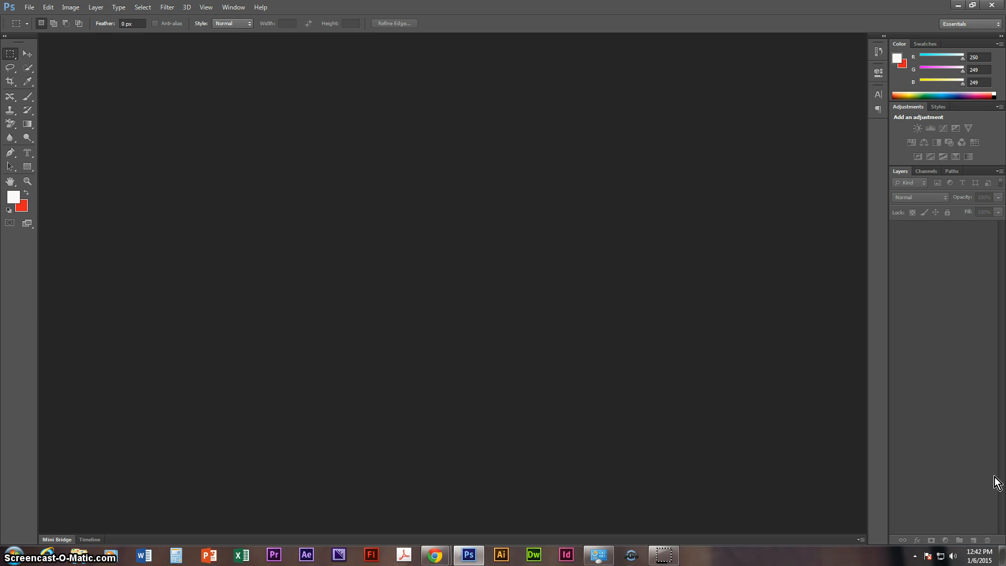
Step: Examine the file formats that can be opened in the Open dialog, keeping All Formats, and cancel the dialog
click(35, 9)
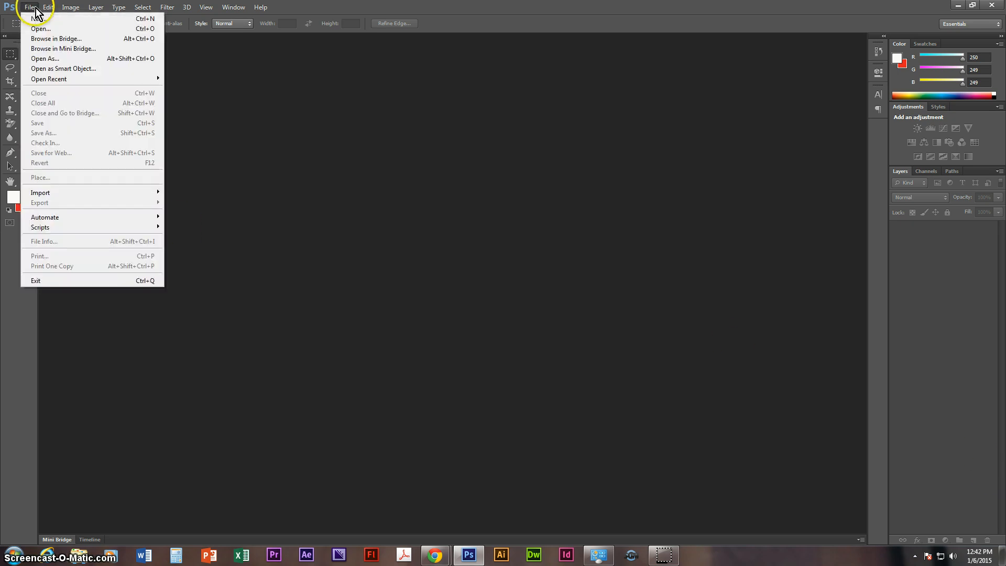
click(35, 29)
drag(374, 76, 417, 82)
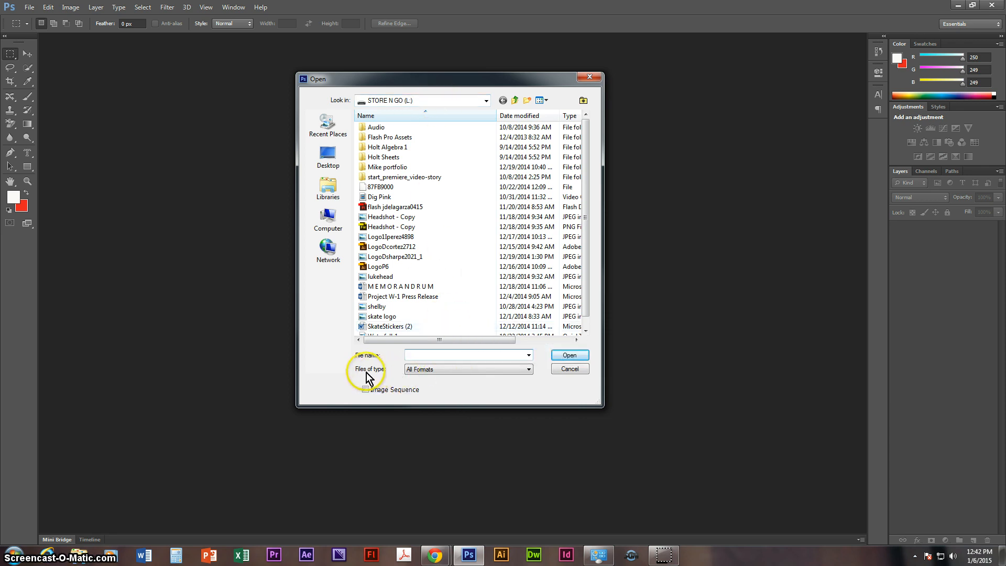
click(528, 370)
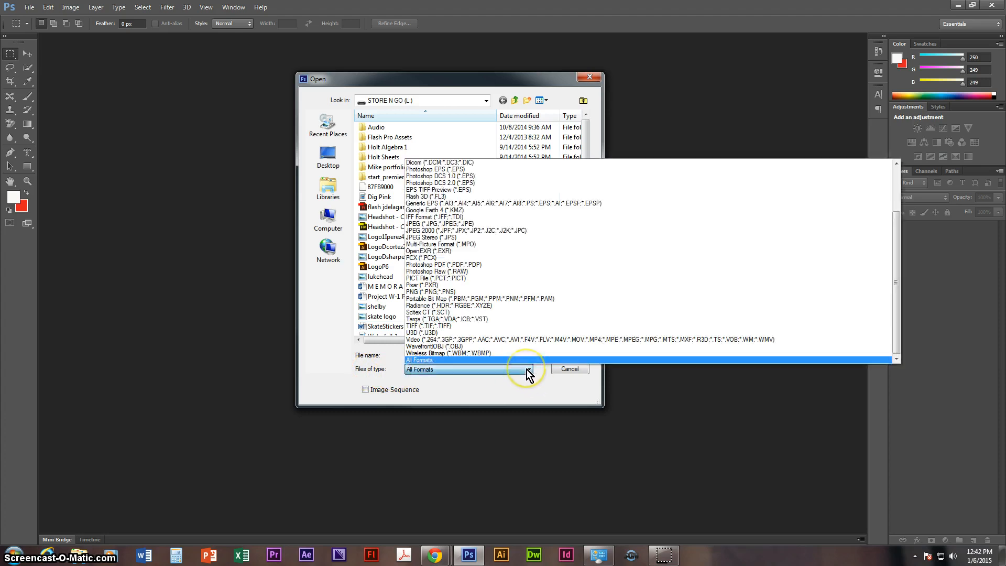
click(527, 370)
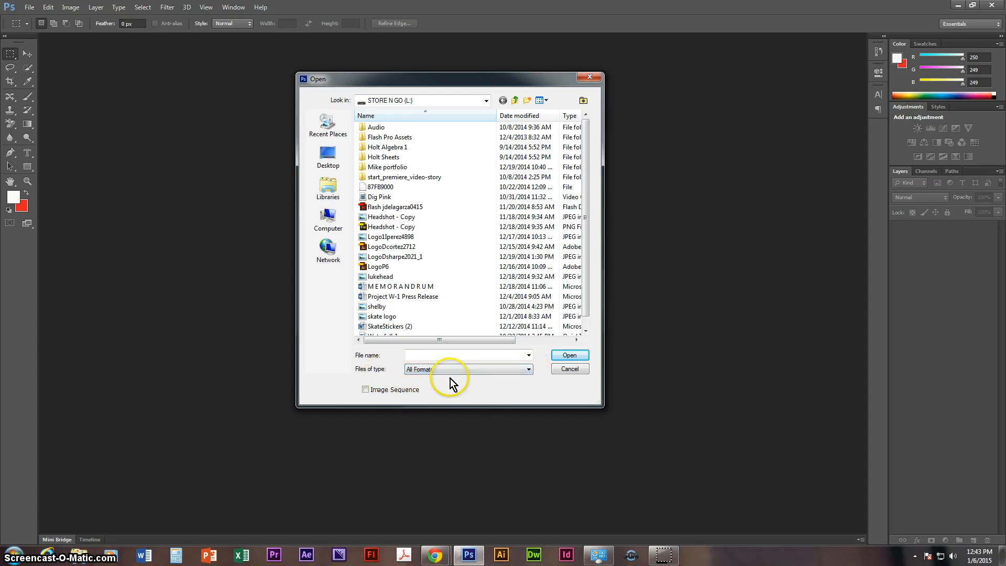
click(568, 369)
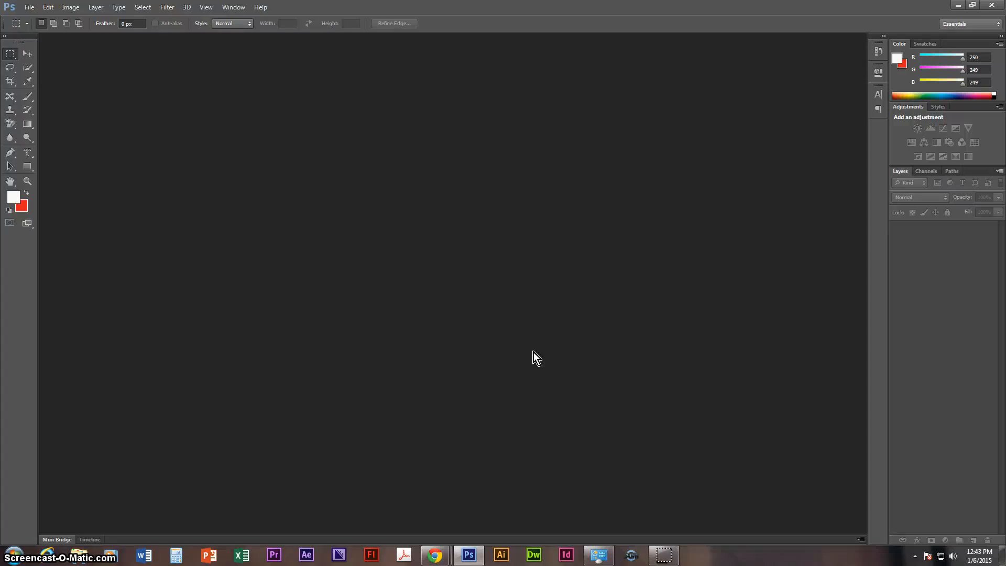
Step: Switch to Adobe Bridge to browse the files on the Desktop
click(29, 7)
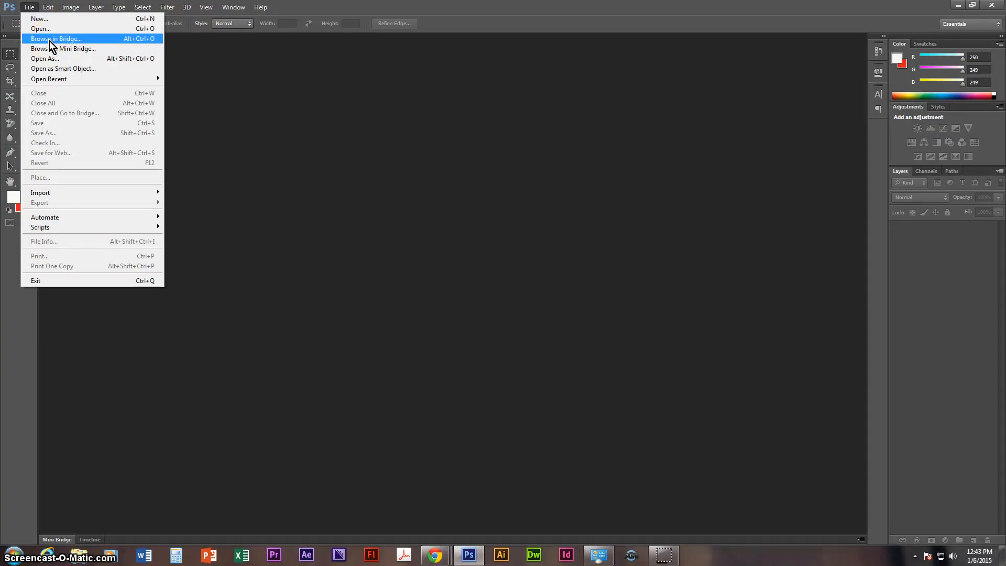
click(72, 40)
click(98, 40)
click(93, 39)
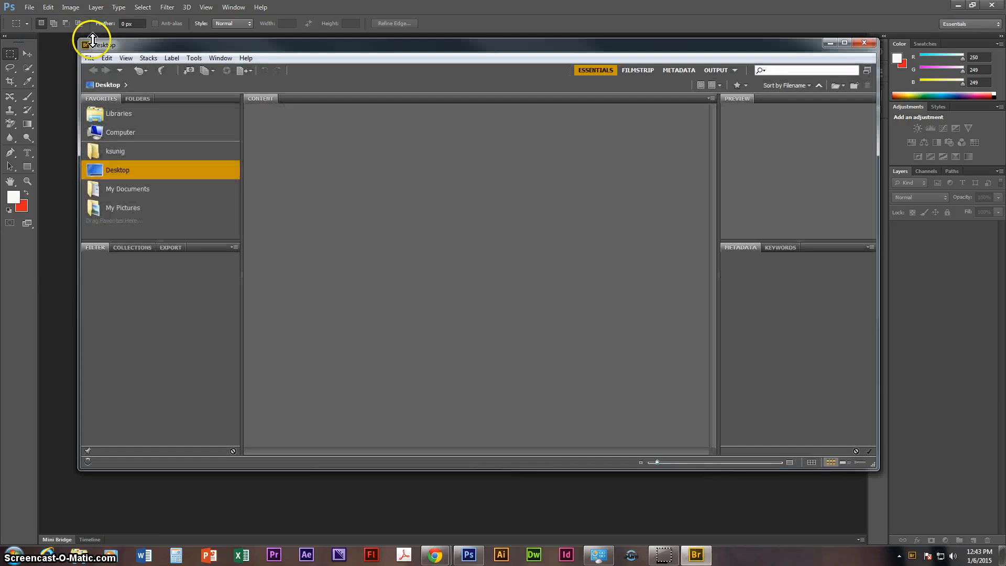
drag(467, 49, 508, 55)
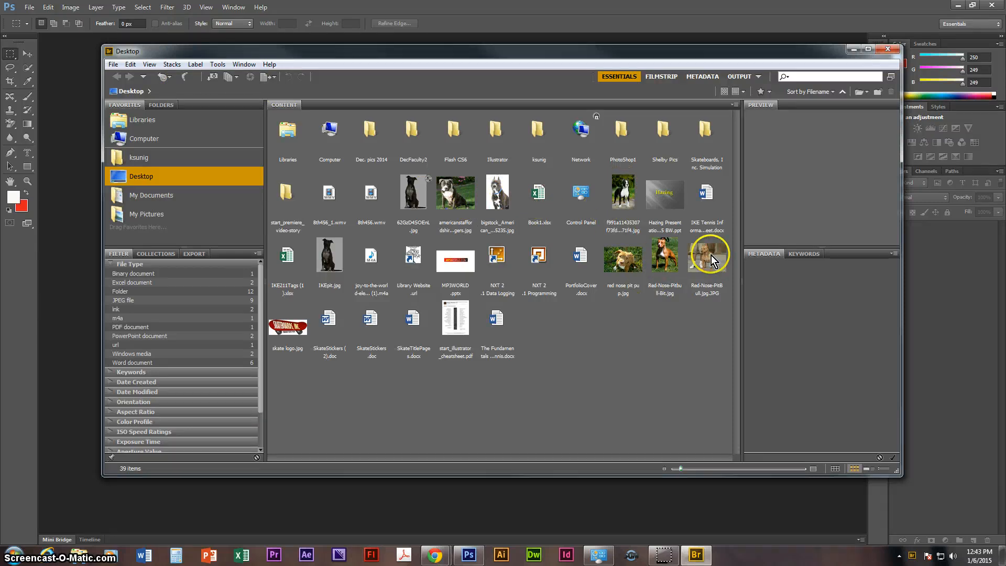
Step: Examine the preview and file properties of the black-and-white dog photo standing on a path
click(454, 208)
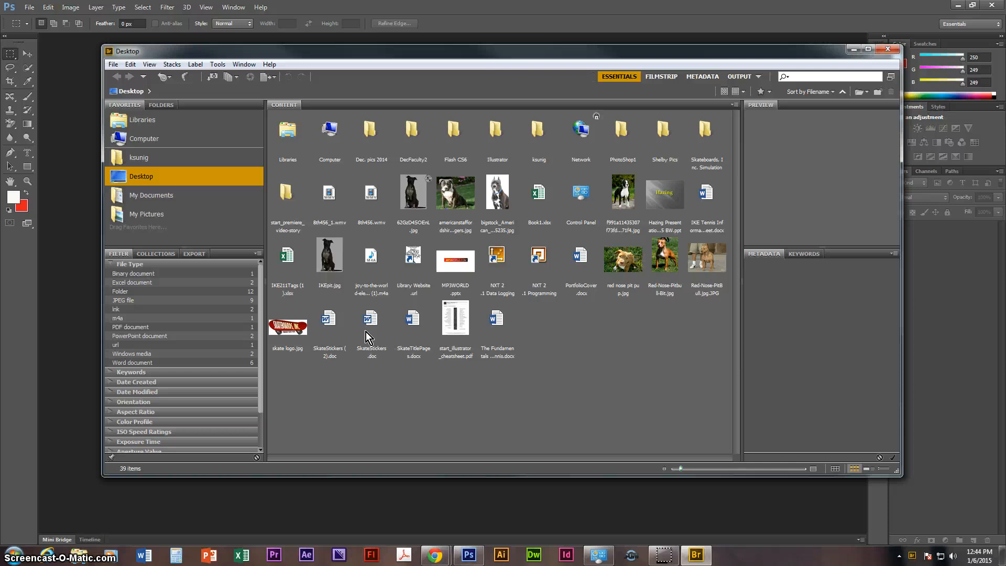
click(621, 197)
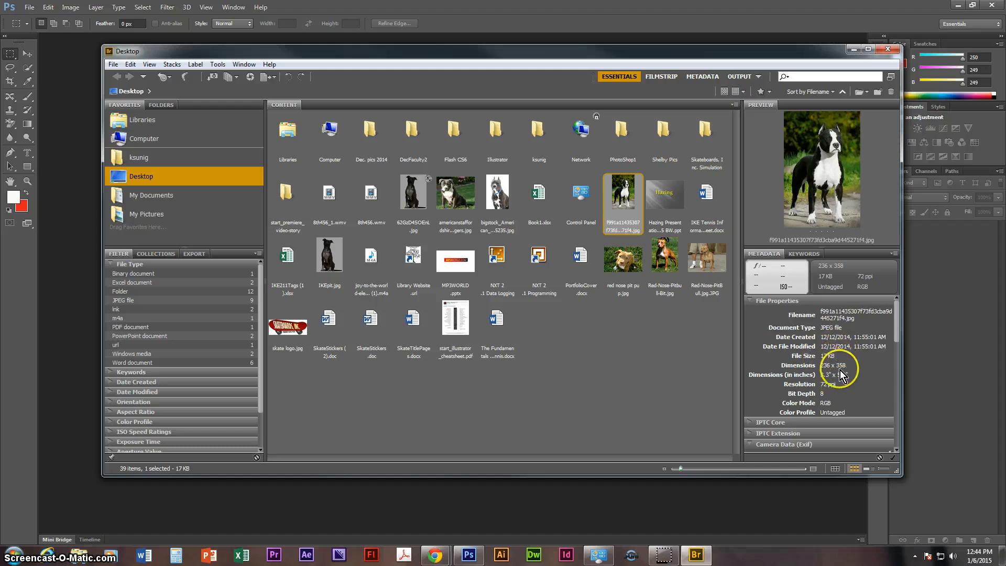
scroll(841, 356, down, 1)
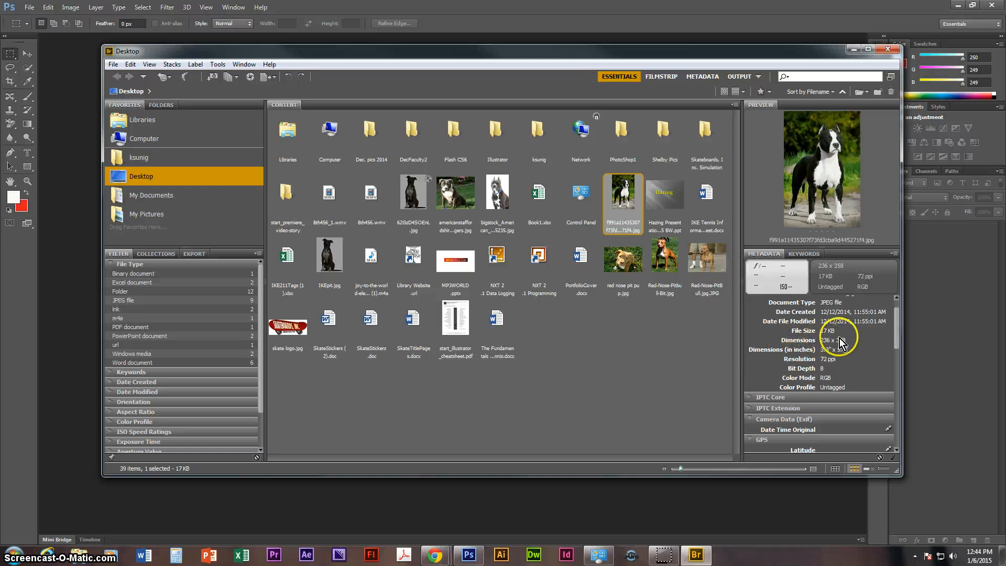
scroll(846, 361, up, 3)
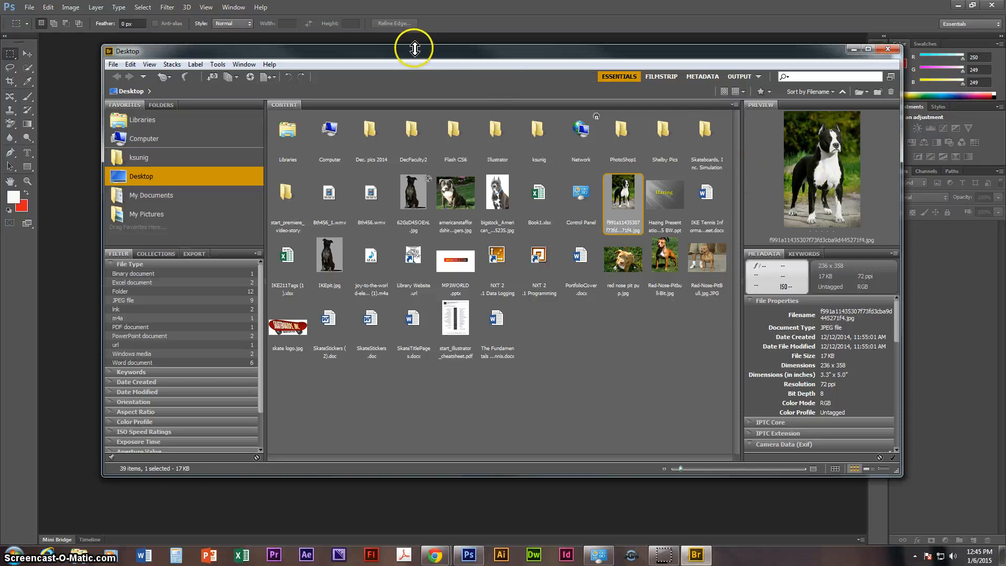
Step: Open 62GzD4SOEnL.jpg in Camera Raw and brighten the dark dog photo by setting Exposure to +0.20
drag(423, 61, 432, 71)
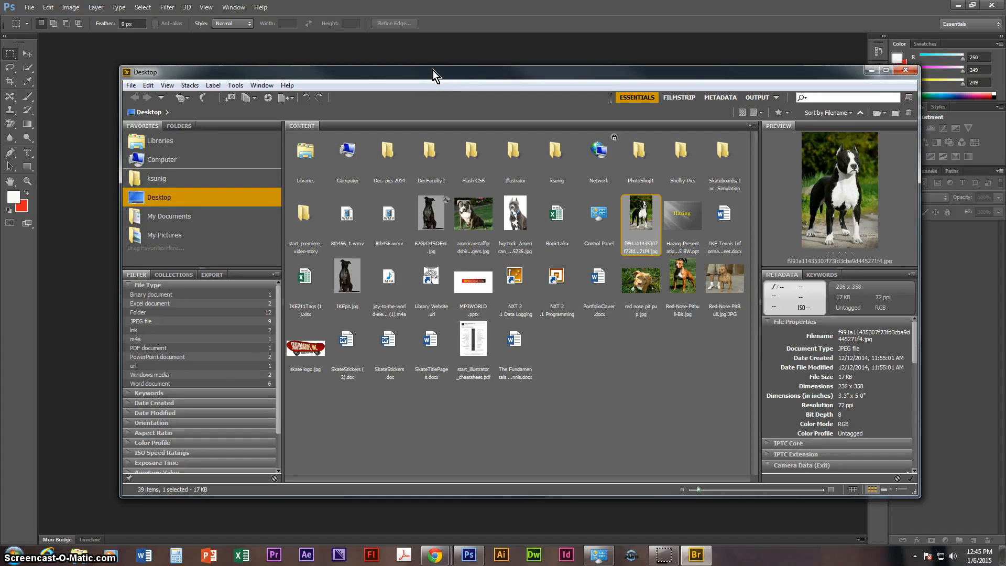
click(445, 75)
click(429, 215)
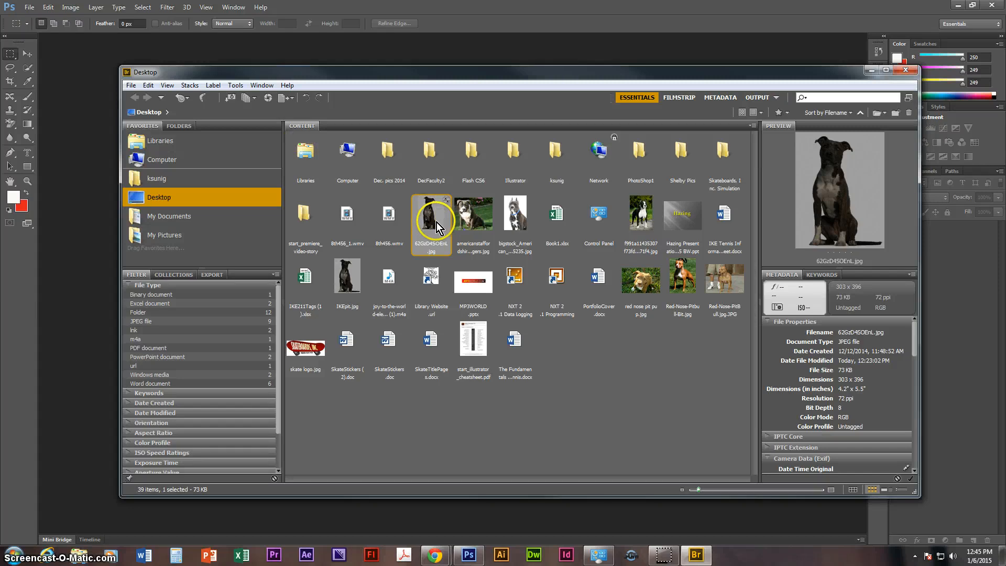
click(268, 98)
mouse_move(414, 49)
mouse_down()
mouse_move(451, 46)
mouse_move(410, 43)
mouse_up()
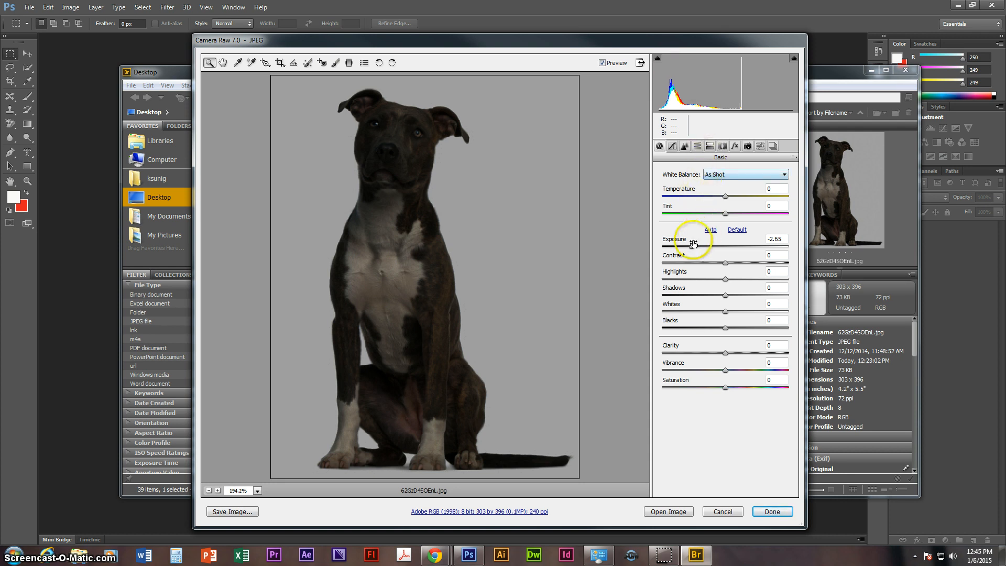
drag(692, 248, 728, 254)
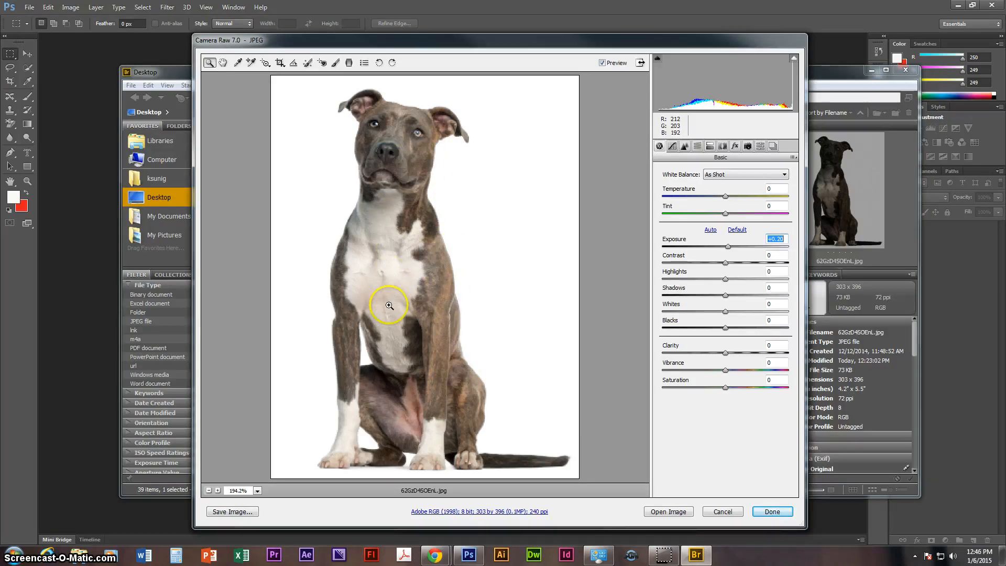
Step: Compare the dog photo before and after the exposure adjustment by toggling the Camera Raw preview
click(602, 63)
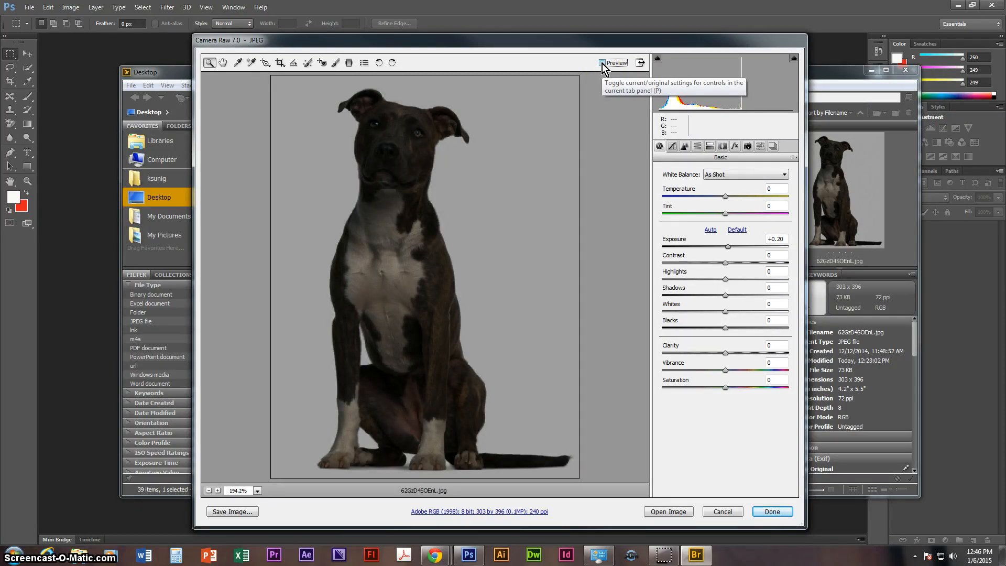
click(602, 63)
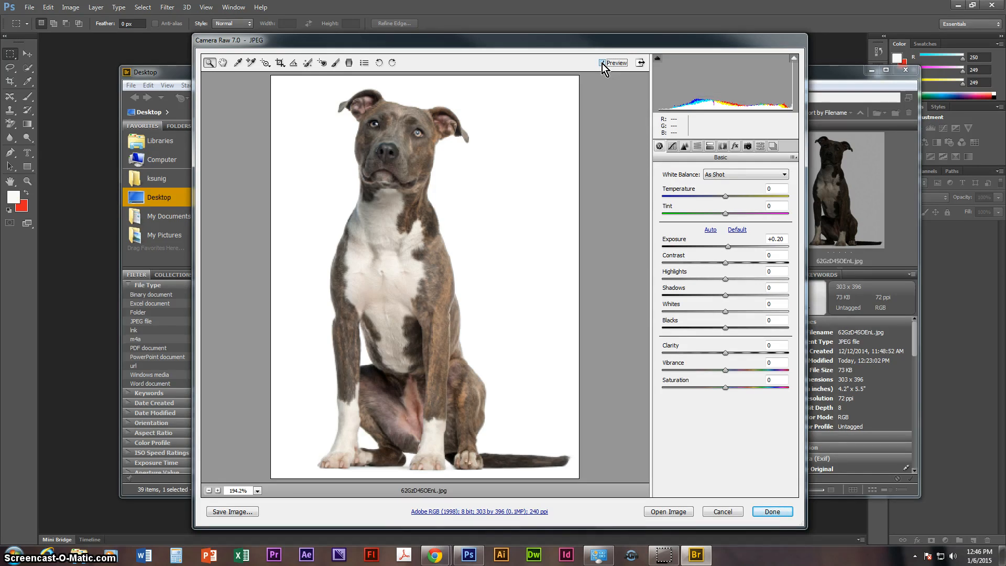
click(602, 63)
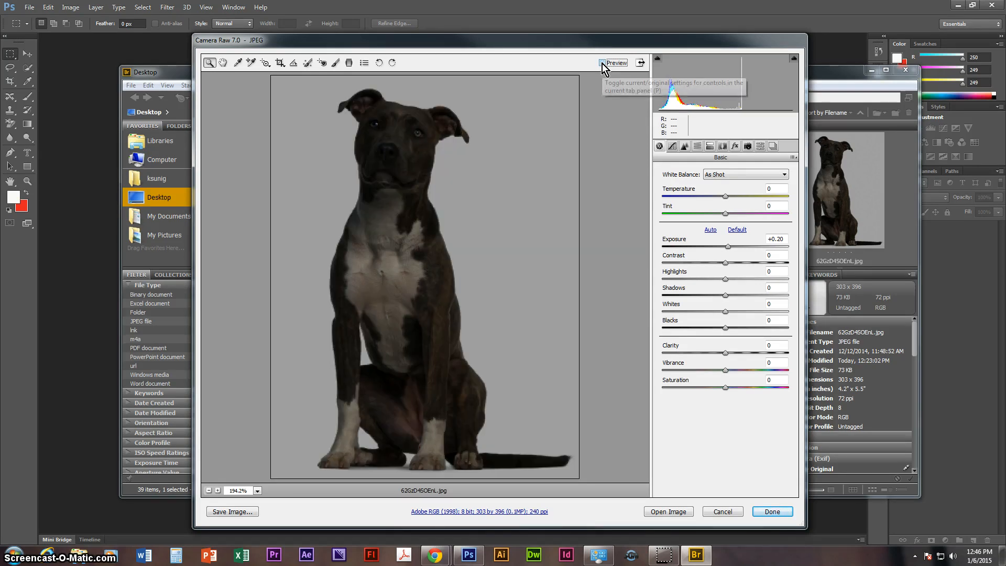
click(603, 63)
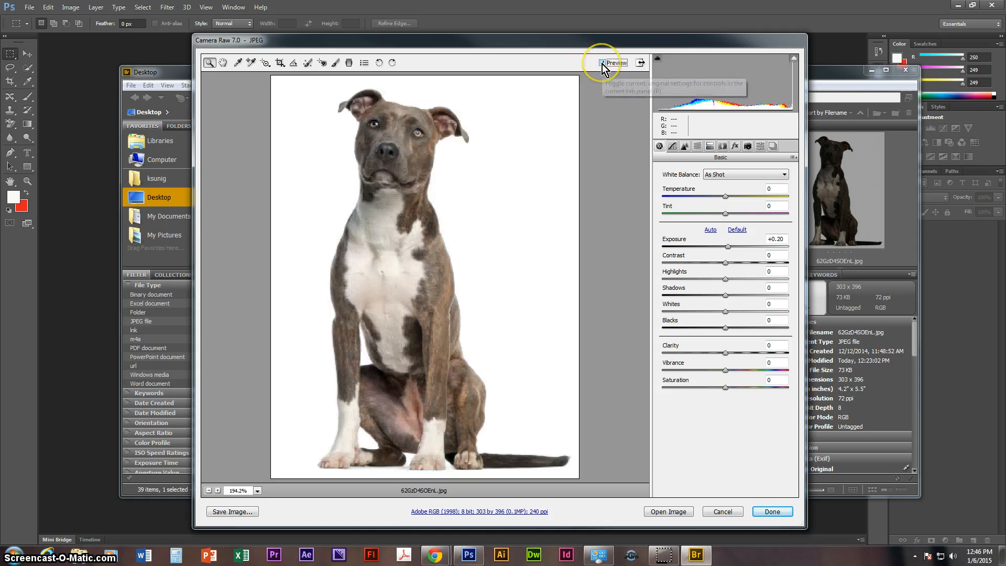
drag(539, 46, 536, 36)
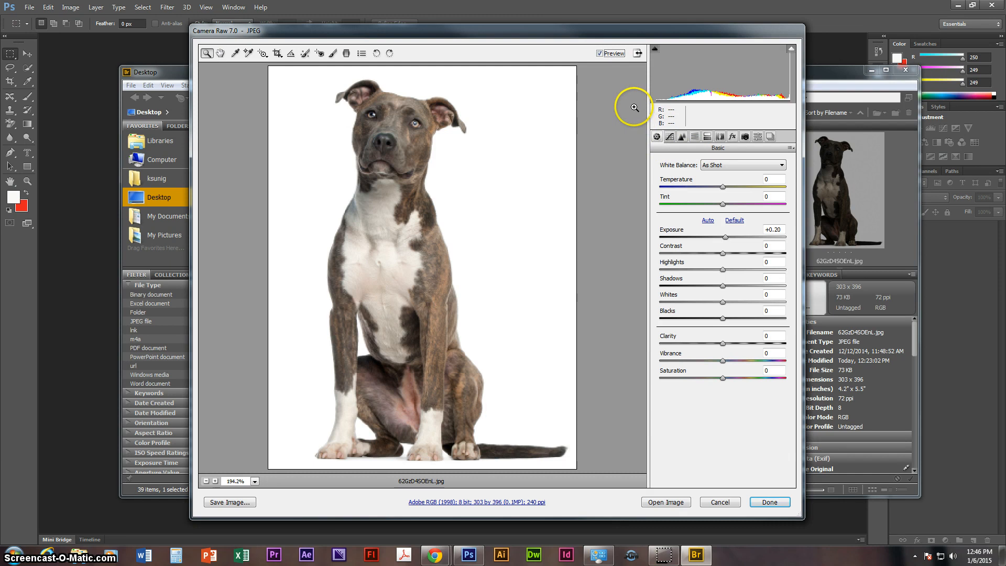
drag(516, 30, 551, 47)
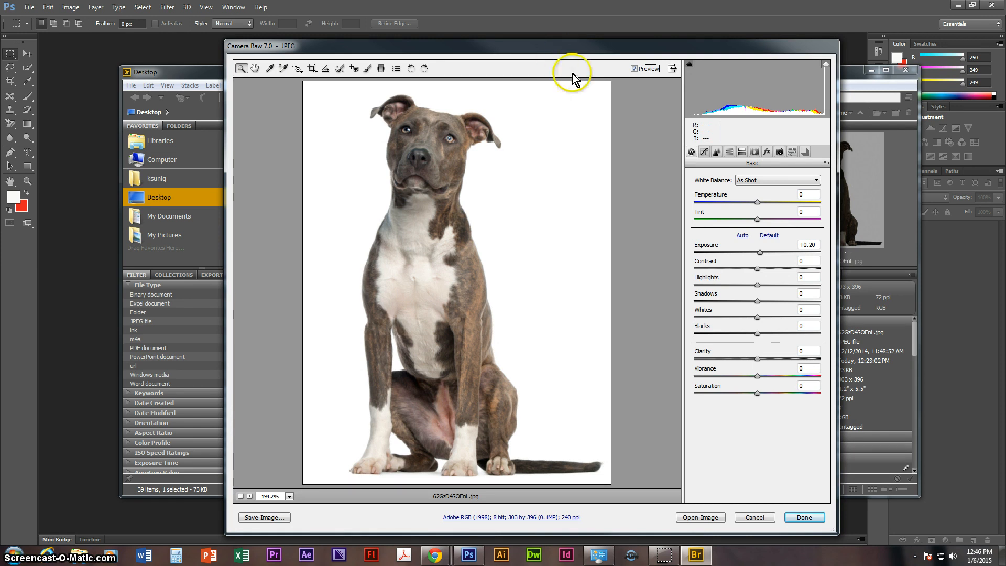
click(635, 69)
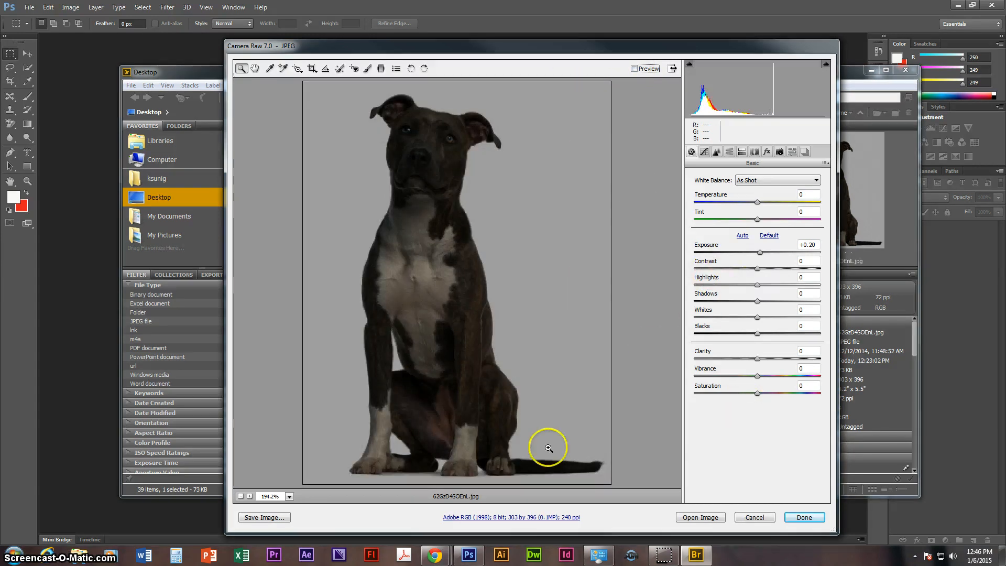
click(264, 518)
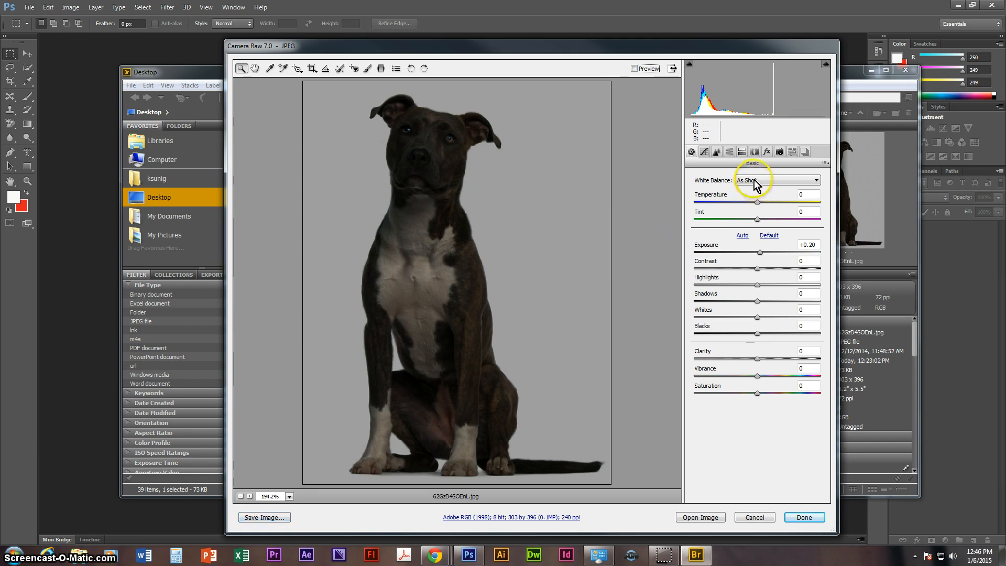
click(634, 69)
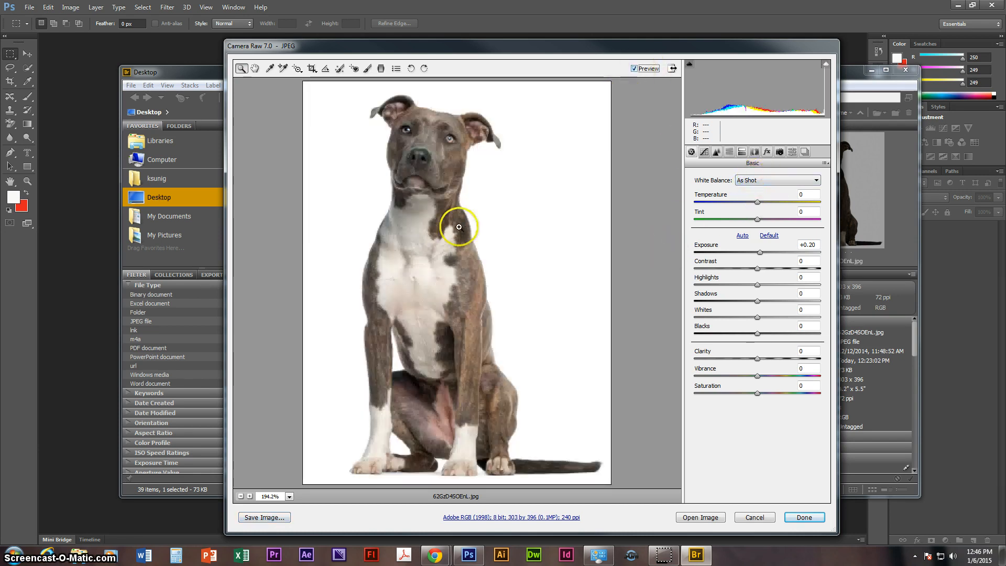
Step: Convert the dog photo to grayscale in Camera Raw and cancel all the adjustments
click(735, 152)
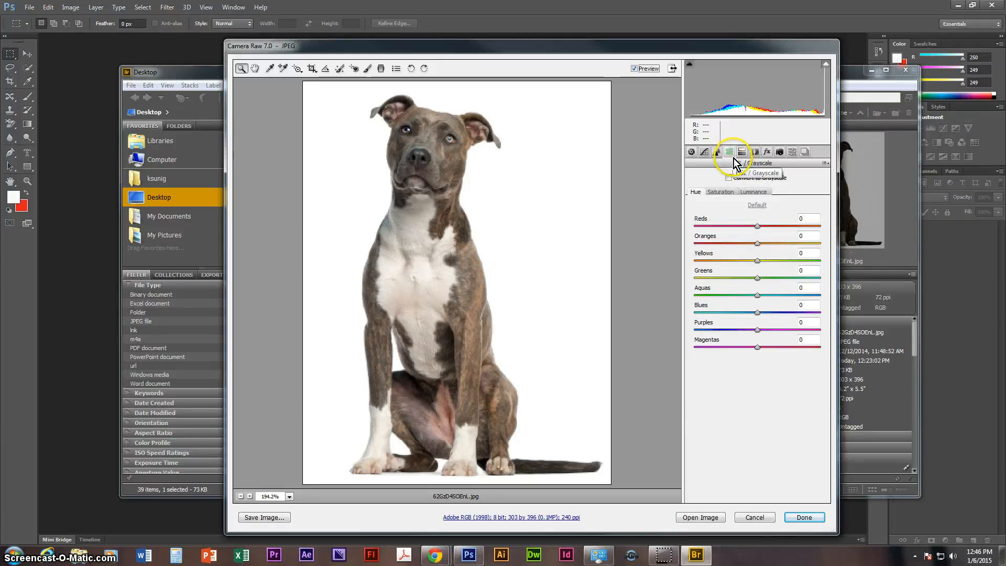
click(728, 178)
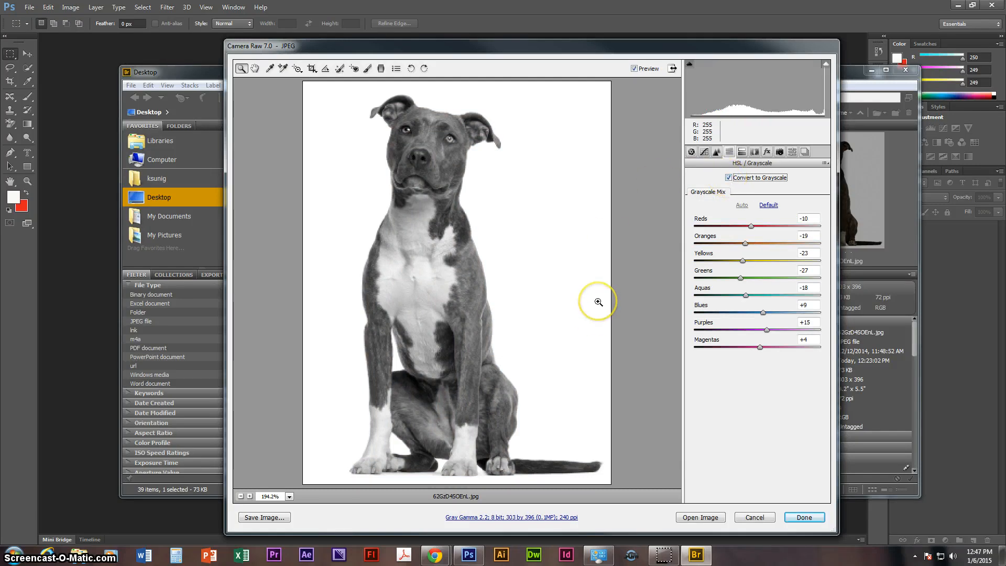
click(596, 262)
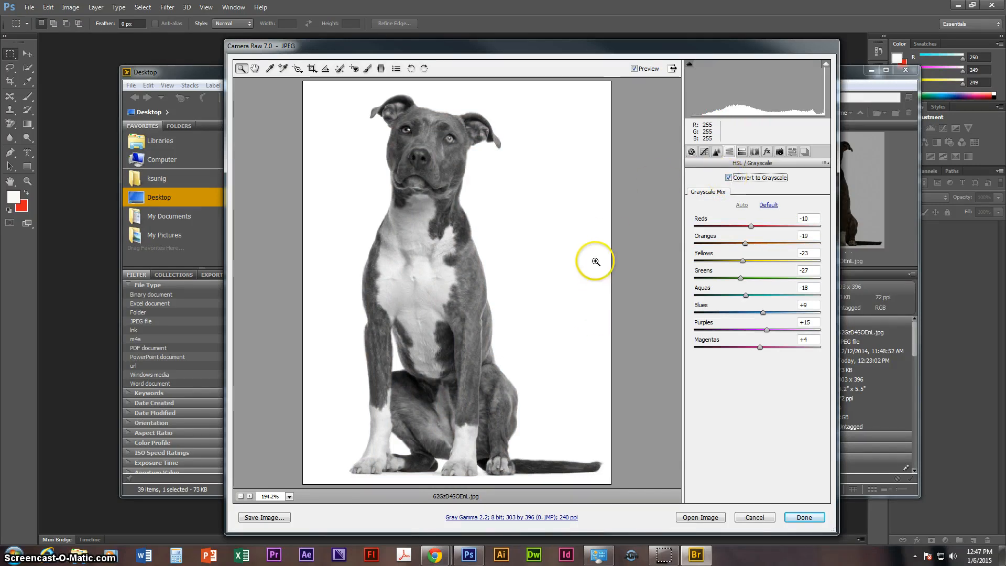
click(765, 207)
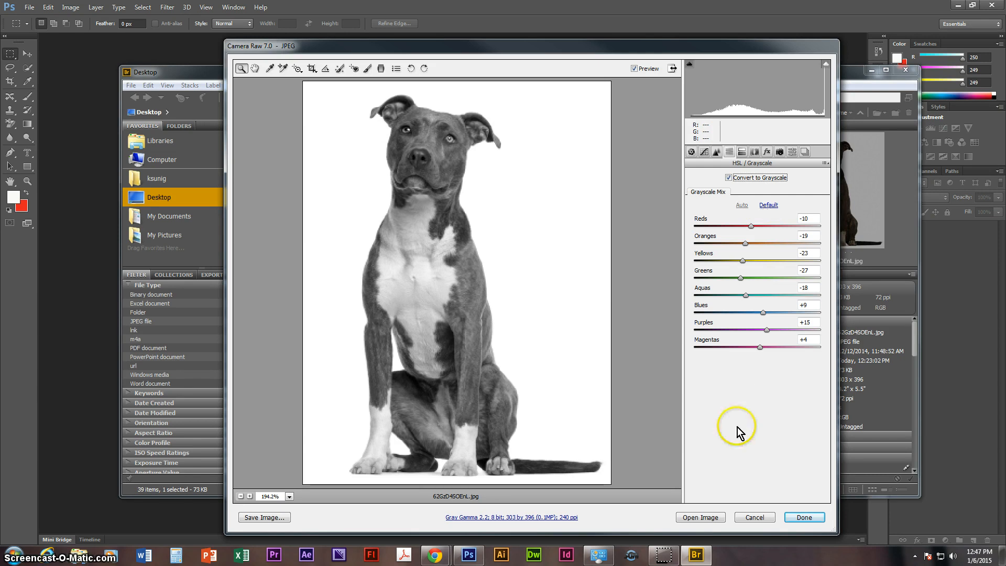
click(754, 518)
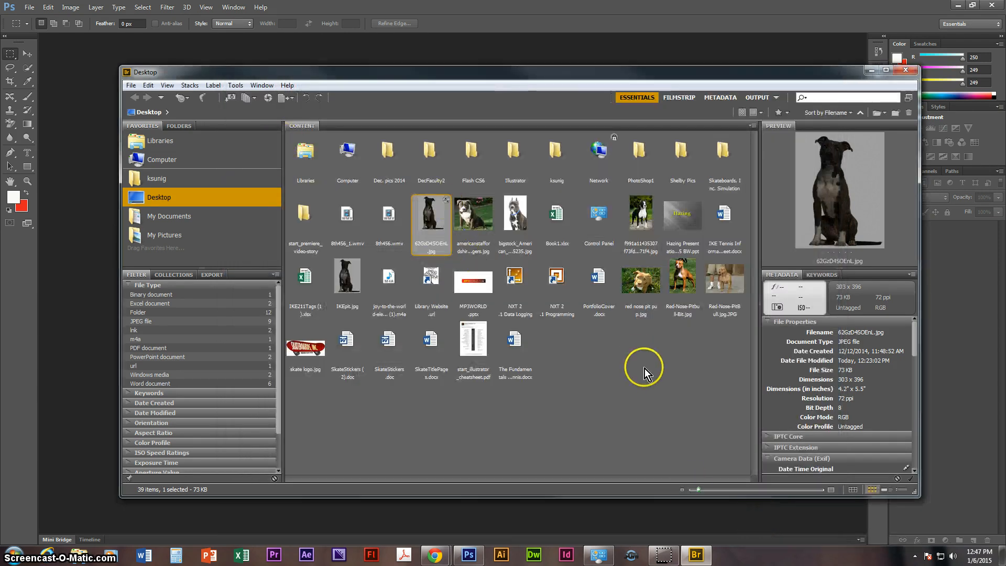
click(904, 71)
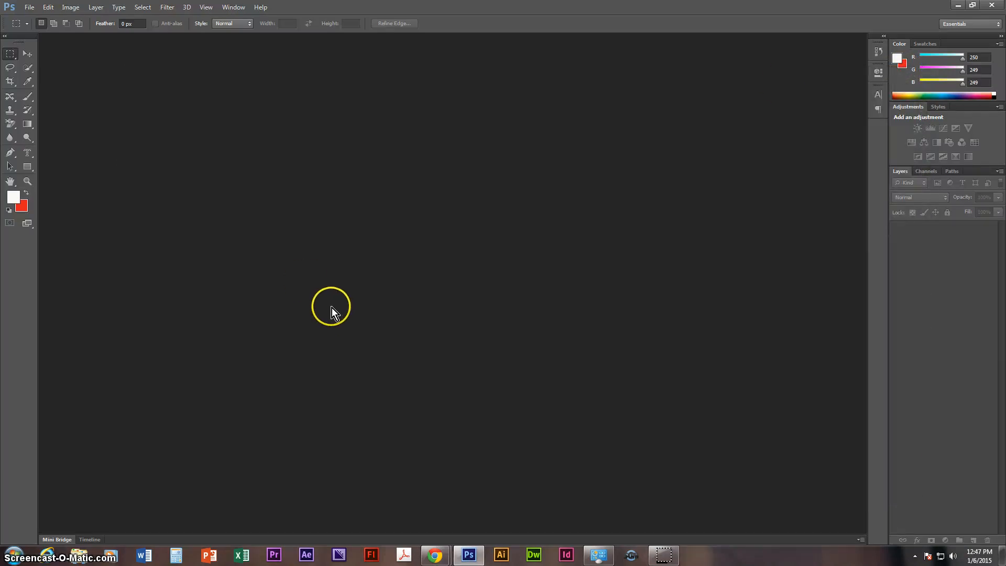
click(29, 11)
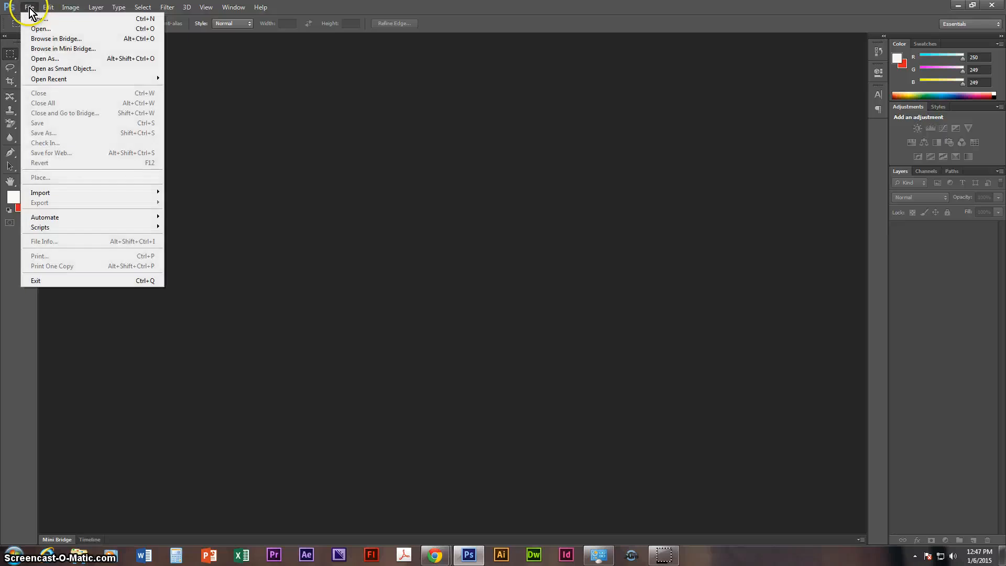
click(59, 49)
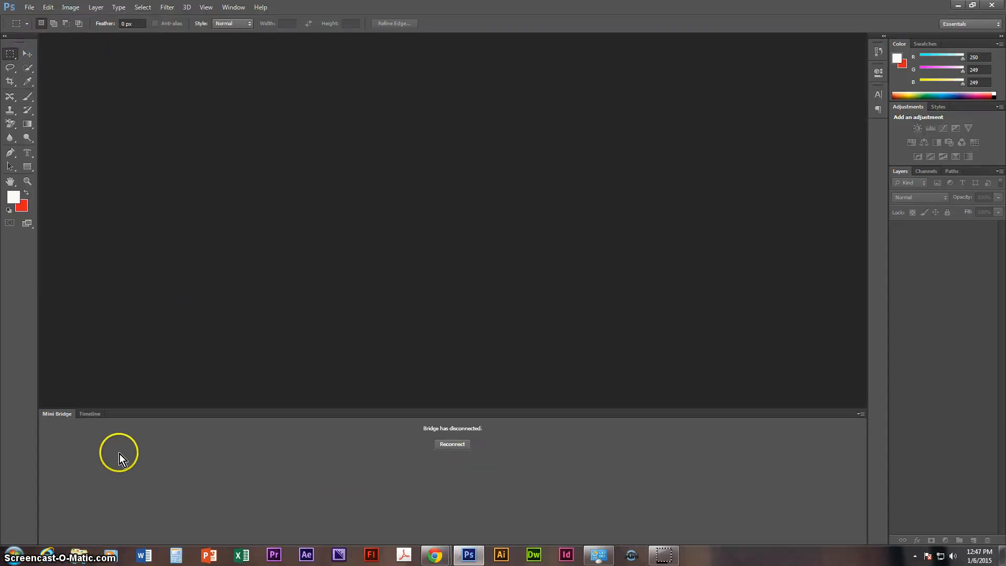
click(455, 447)
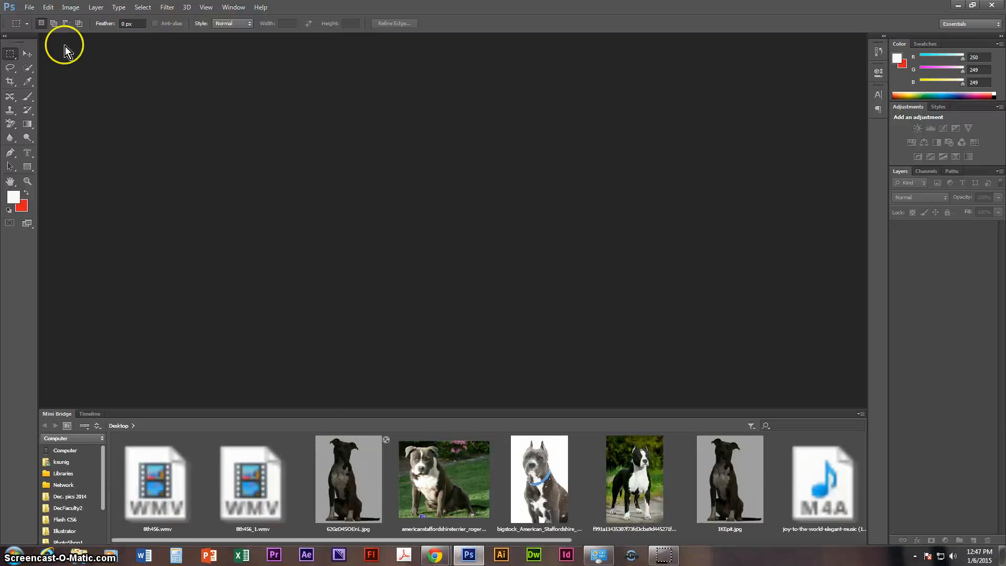
Step: Browse the dog photos in the Mini Bridge Desktop folder, selecting several thumbnails along the filmstrip
click(29, 7)
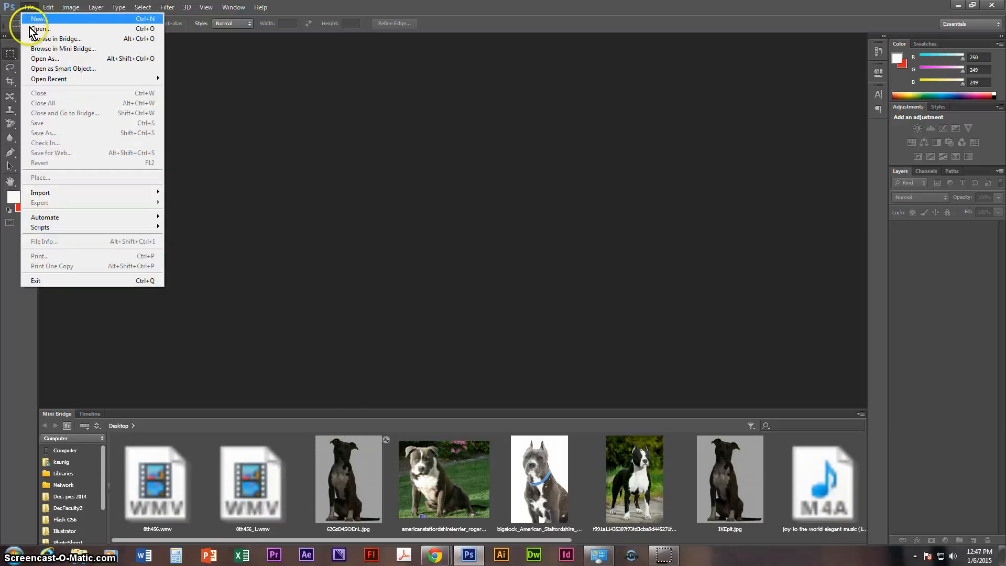
click(550, 263)
click(464, 482)
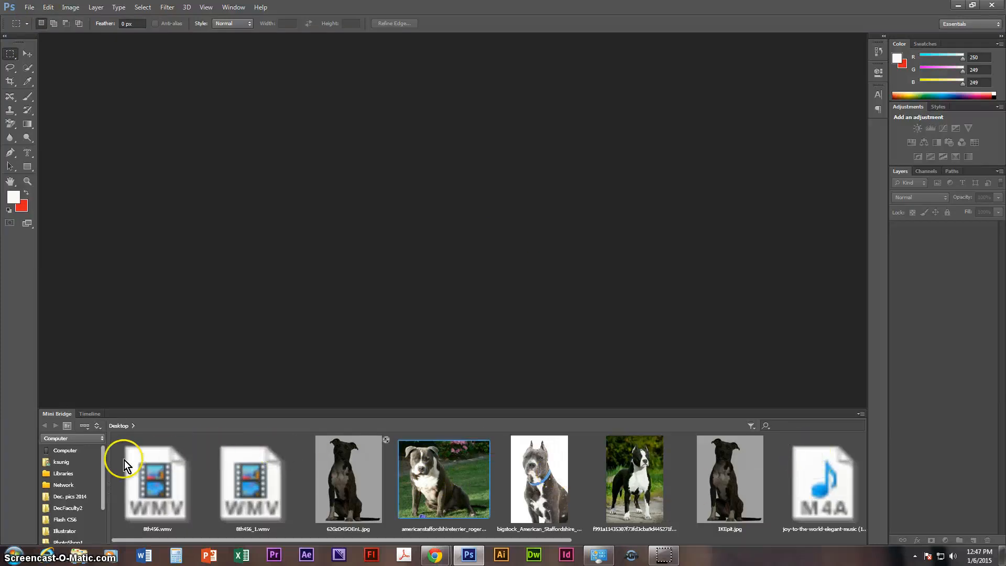
mouse_move(103, 457)
mouse_down()
mouse_move(106, 492)
mouse_move(107, 456)
mouse_up()
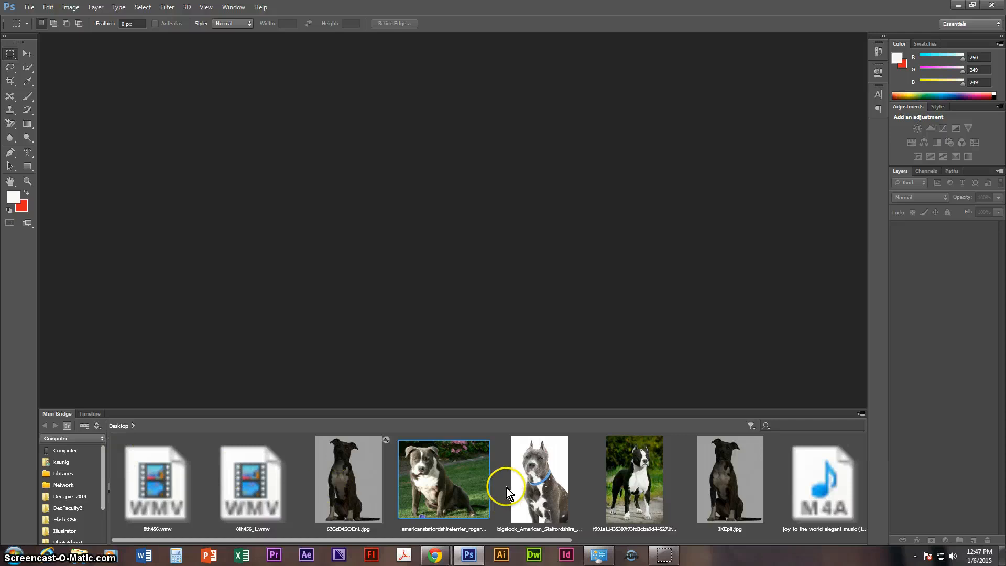
click(522, 477)
click(646, 481)
scroll(646, 481, down, 1)
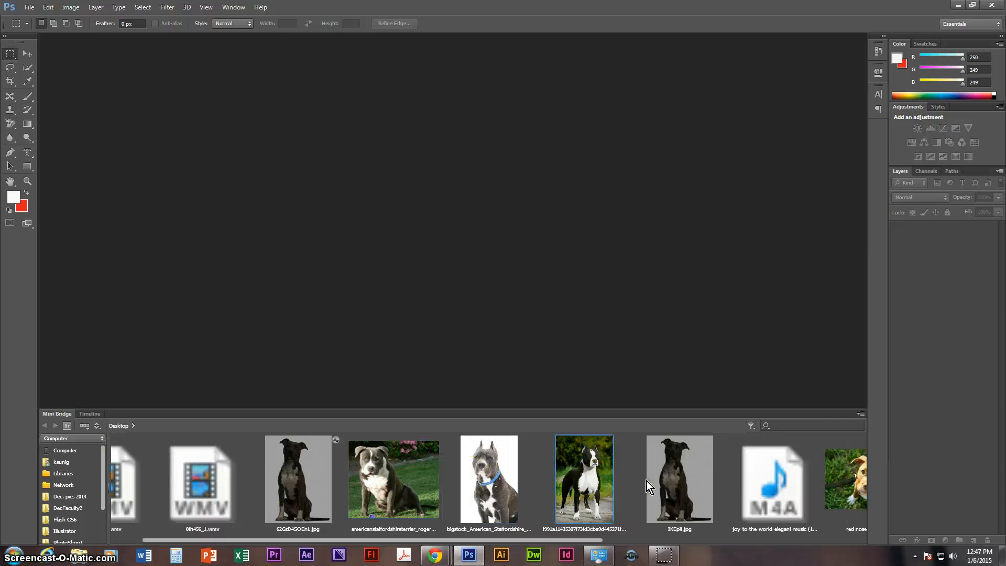
scroll(646, 481, up, 1)
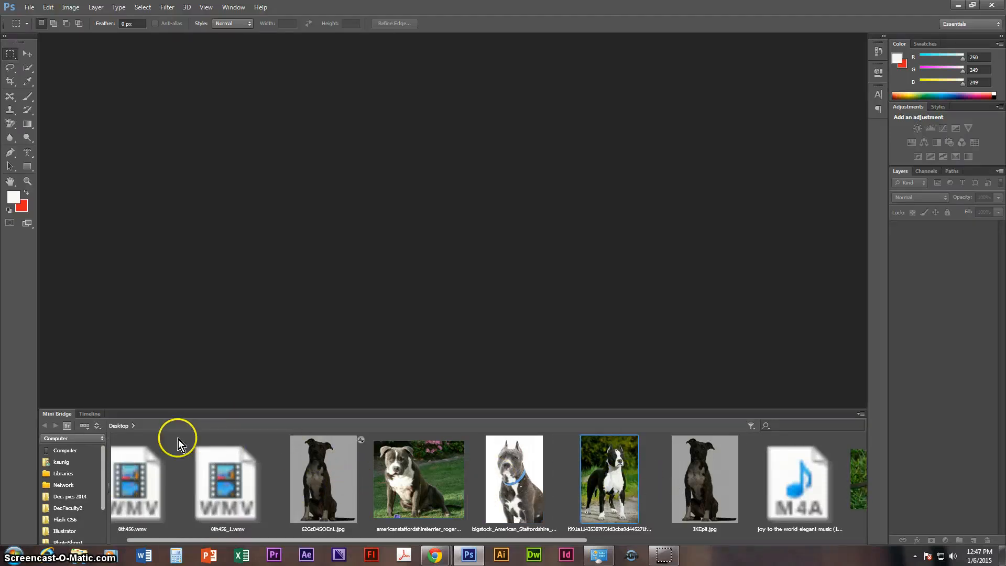
Step: Open bigstock_American_Staffordshire_Terrier_18325235.jpg from Mini Bridge and collapse the Mini Bridge panel
double_click(520, 492)
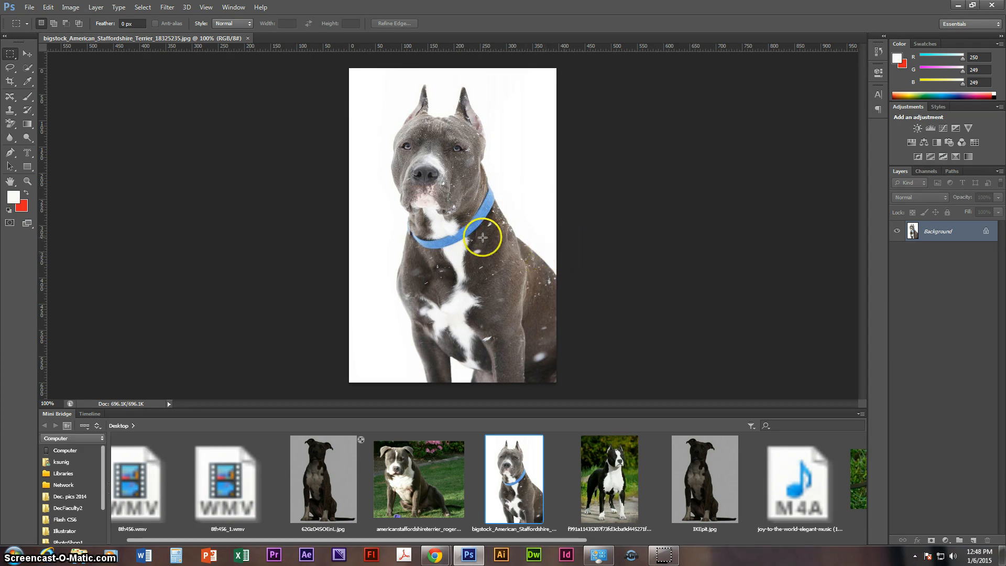
double_click(66, 414)
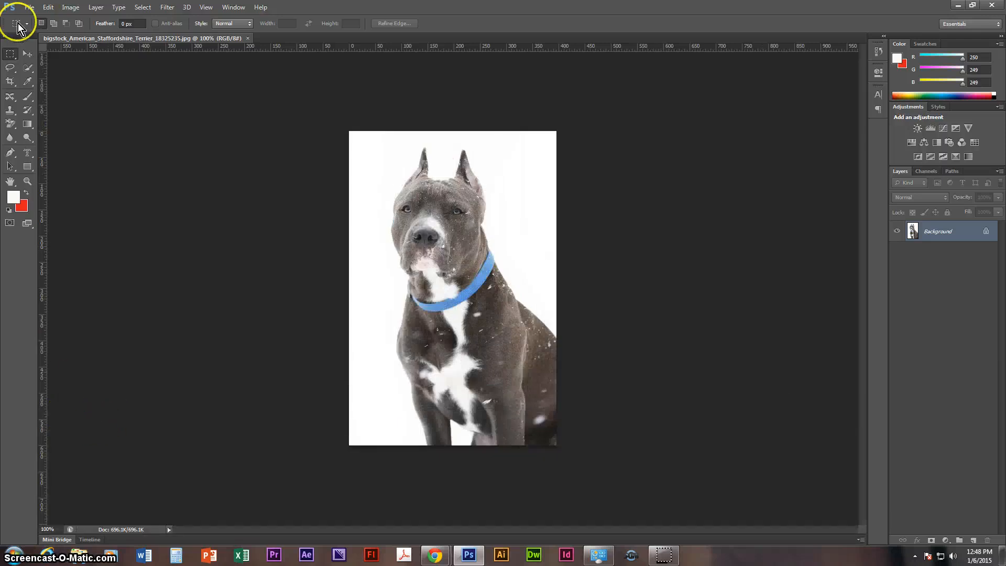
Step: Switch to Bridge to view the Desktop files and close it to return to the open dog photo in Photoshop
key(ctrl+alt+o)
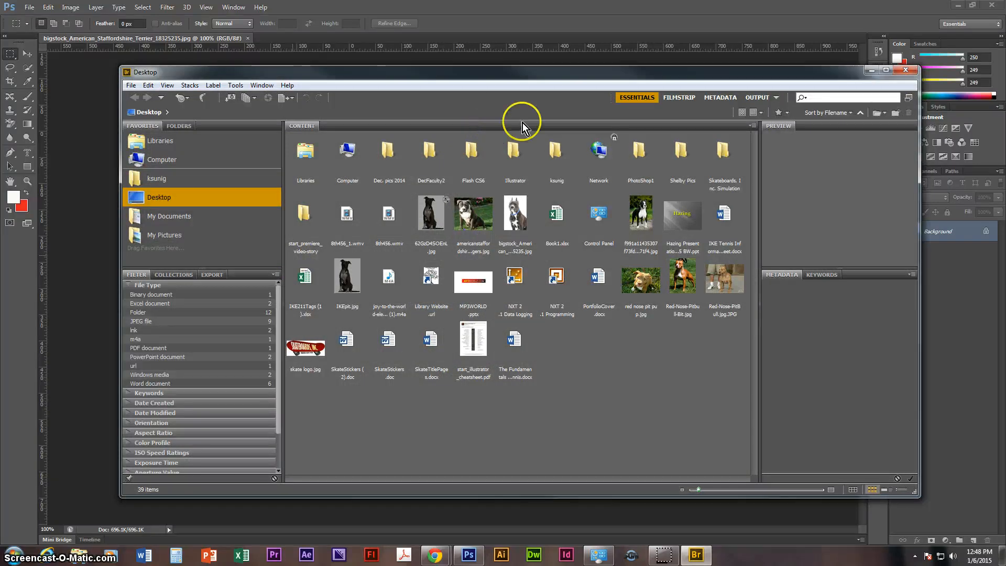
click(906, 70)
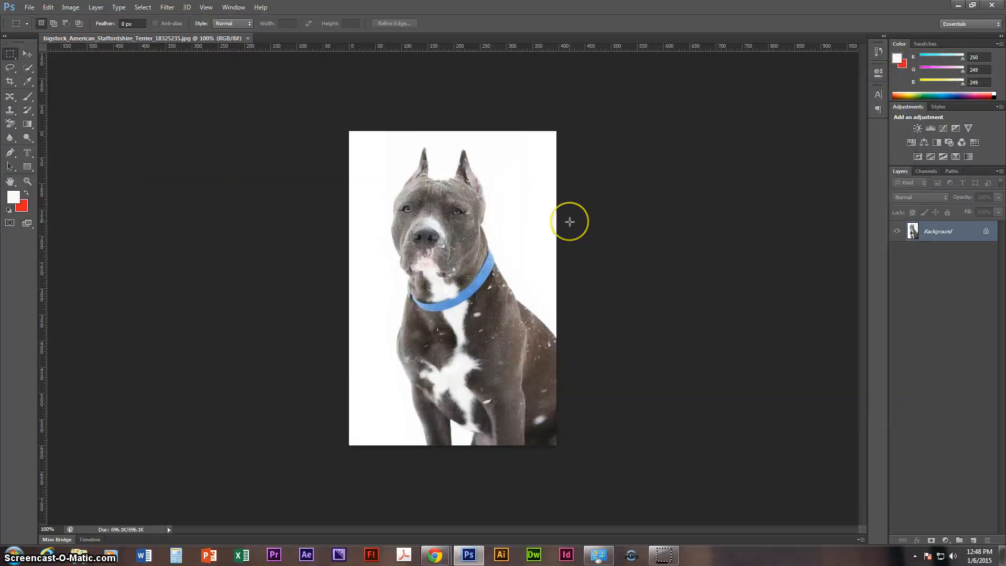
click(665, 557)
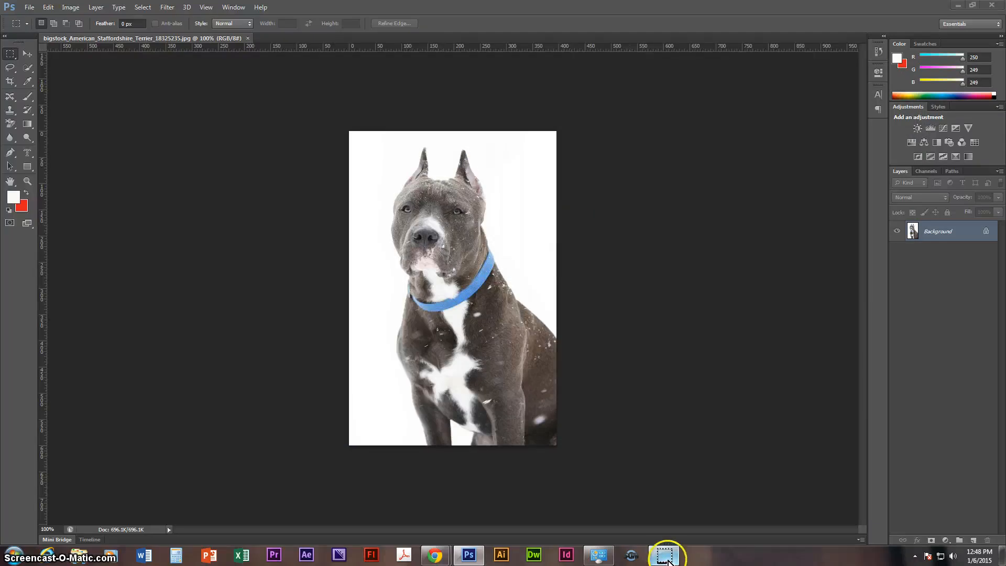